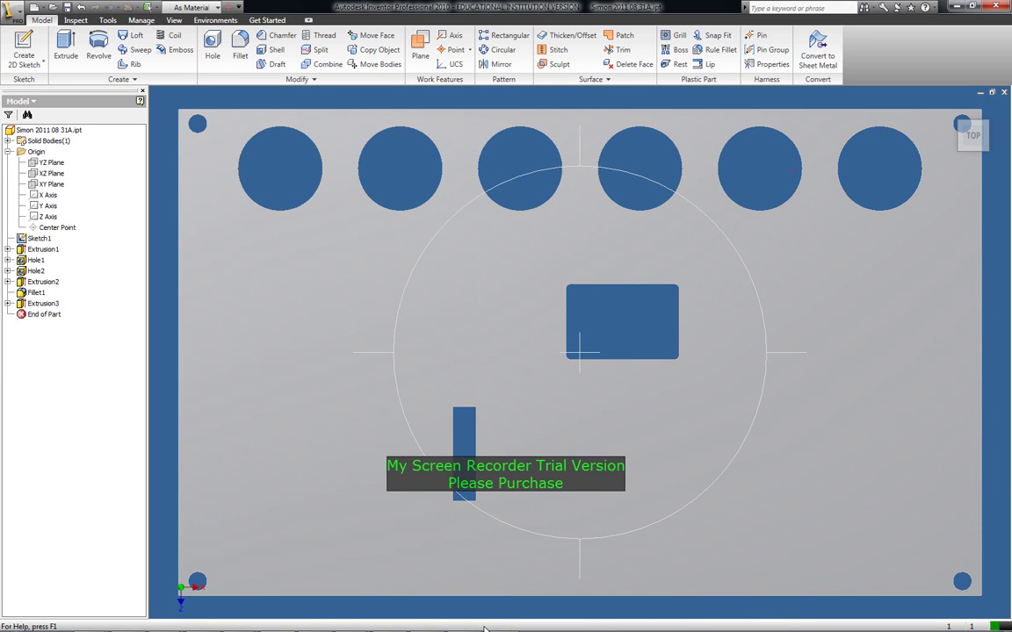
Start a 2D sketch on the plate's front face and place a point about 18 mm from the right edge and 43 mm above the bottom edge.
{"action": "key", "text": "F4"}
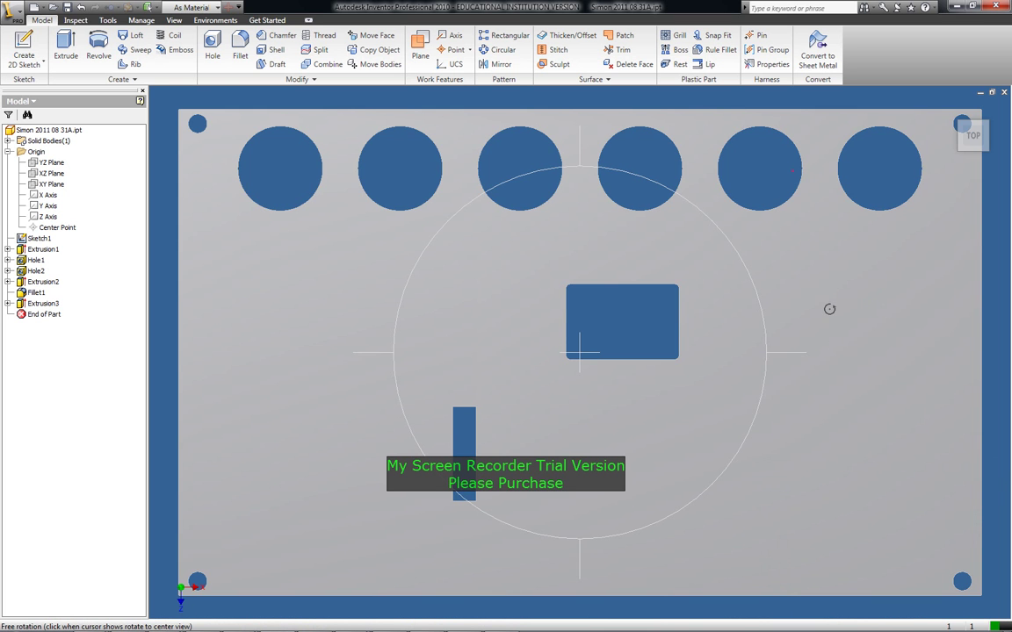
{"action": "key", "text": "Escape"}
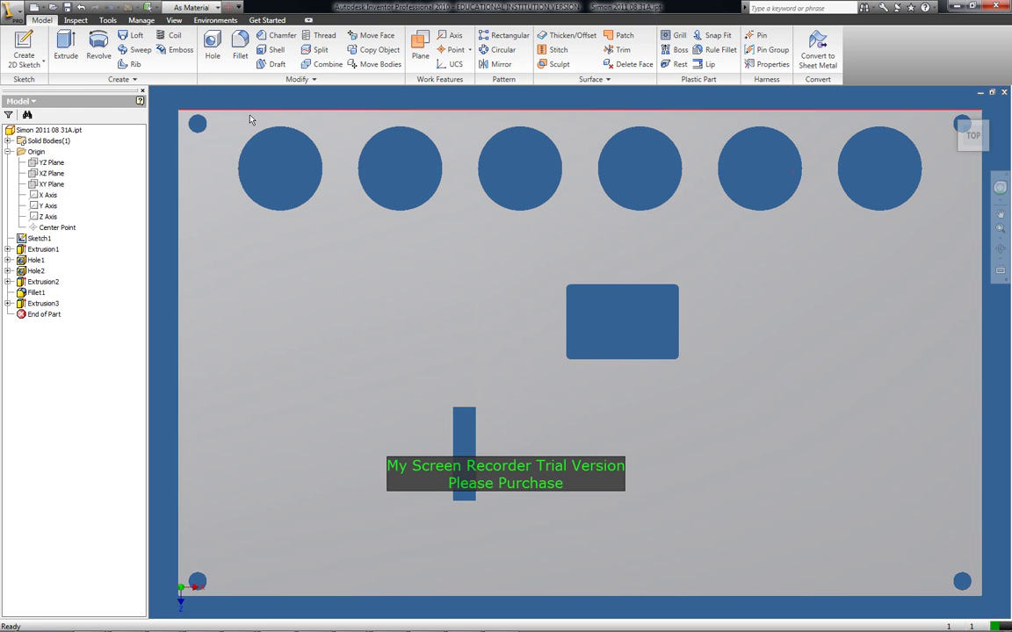
{"action": "left_click", "coordinate": [18, 66]}
{"action": "left_click", "coordinate": [18, 69]}
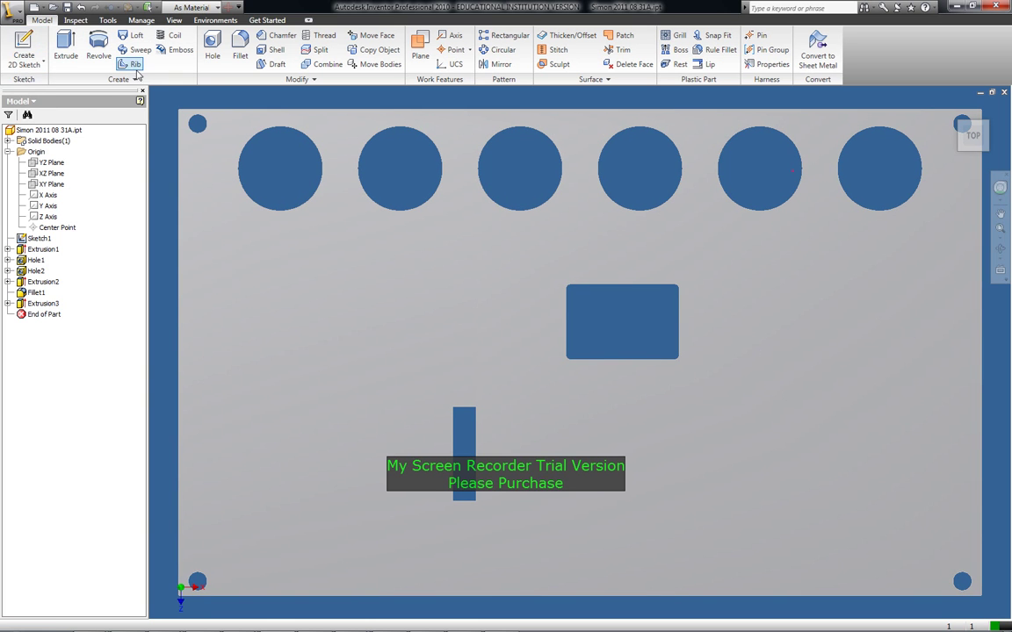
{"action": "left_click", "coordinate": [375, 318]}
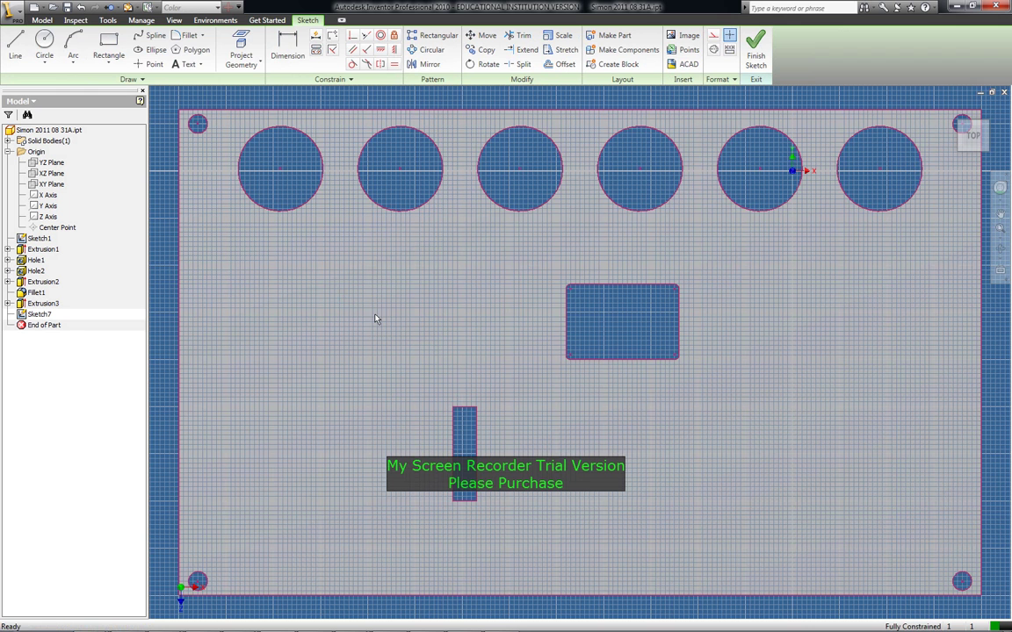
{"action": "left_click", "coordinate": [152, 65]}
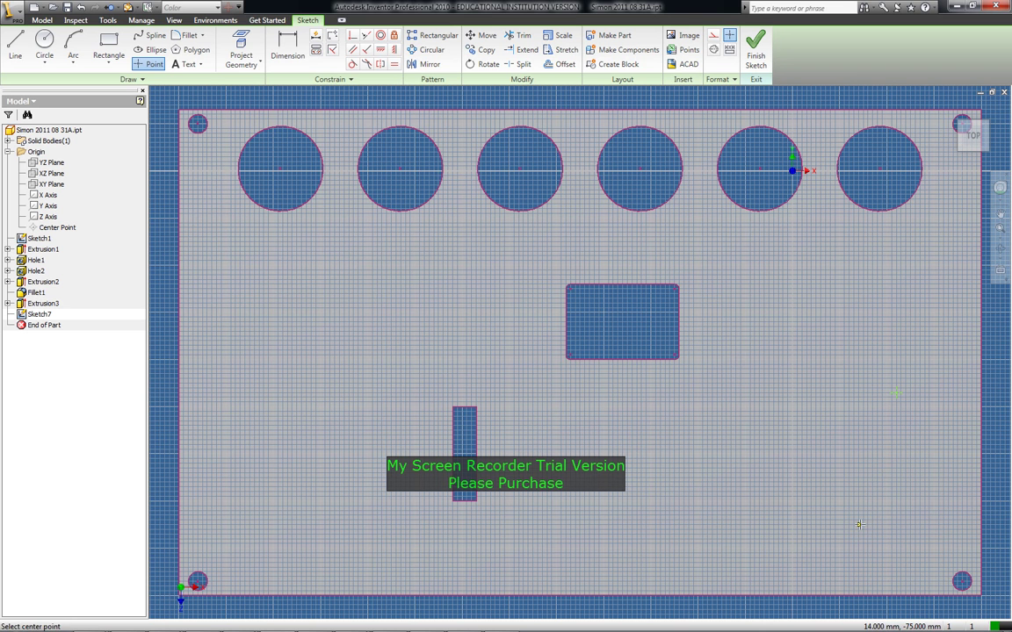
Dimension the sketch point 17.5 mm from the plate's right edge and 36 mm from its bottom edge.
{"action": "key", "text": "d"}
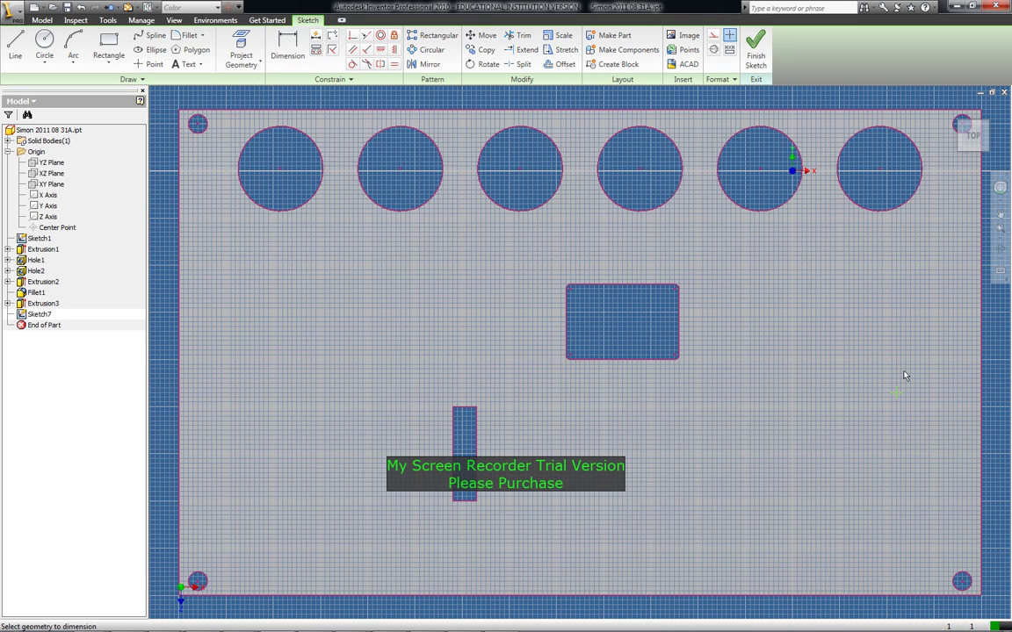
{"action": "left_click", "coordinate": [981, 407]}
{"action": "left_click", "coordinate": [895, 391]}
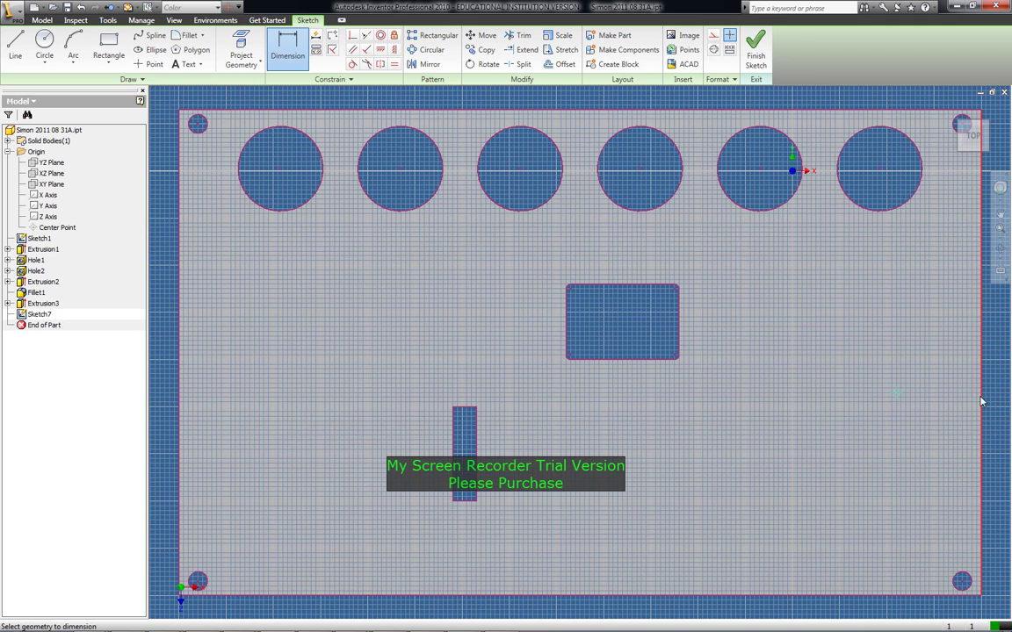
{"action": "left_click", "coordinate": [961, 614]}
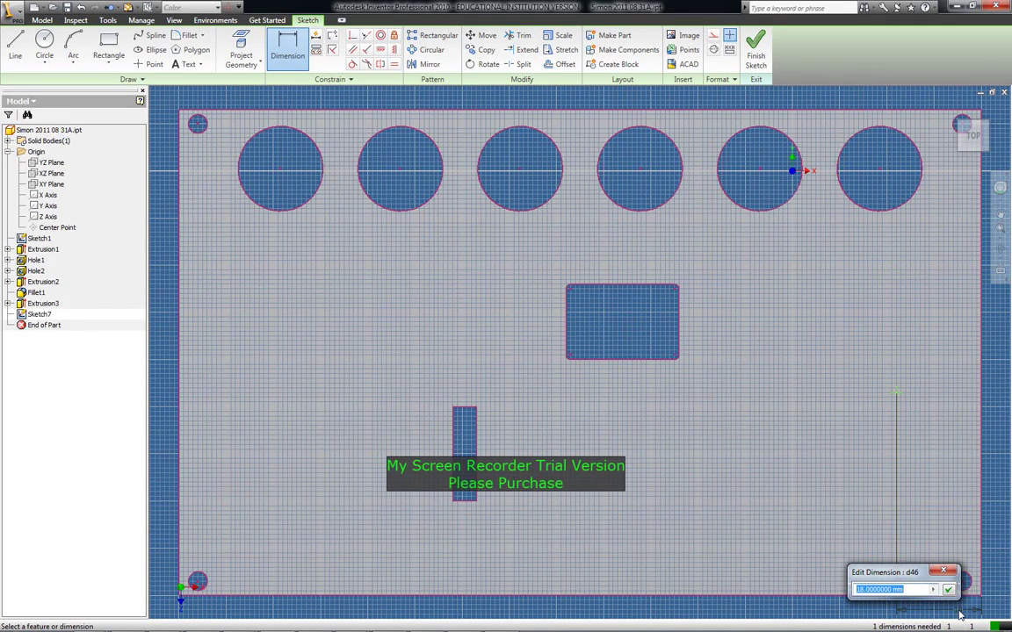
{"action": "type", "text": "17.5"}
{"action": "key", "text": "Return"}
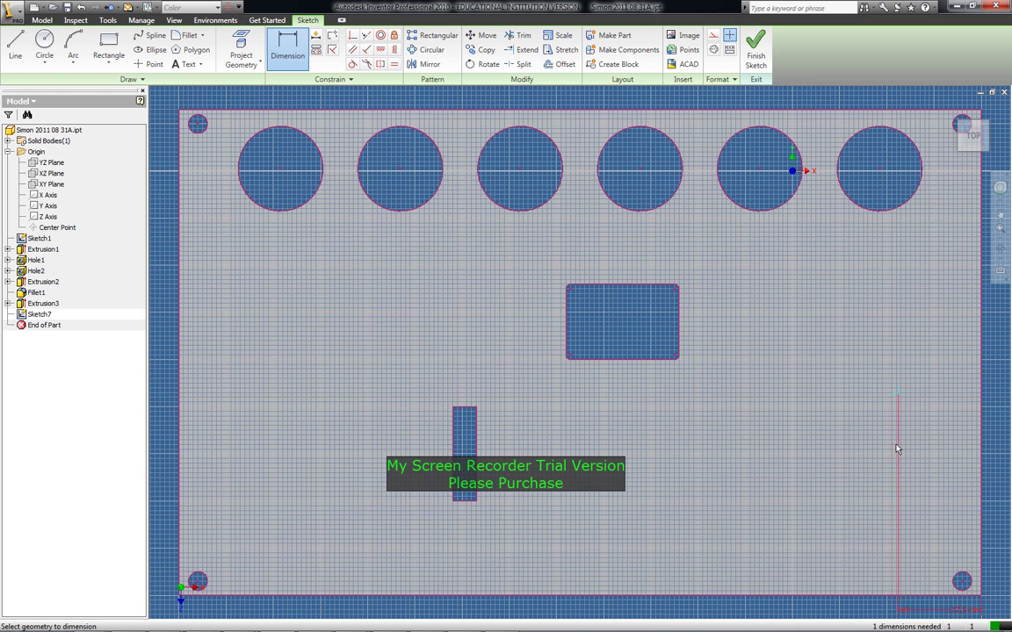
{"action": "left_click", "coordinate": [916, 598]}
{"action": "left_click", "coordinate": [1003, 588]}
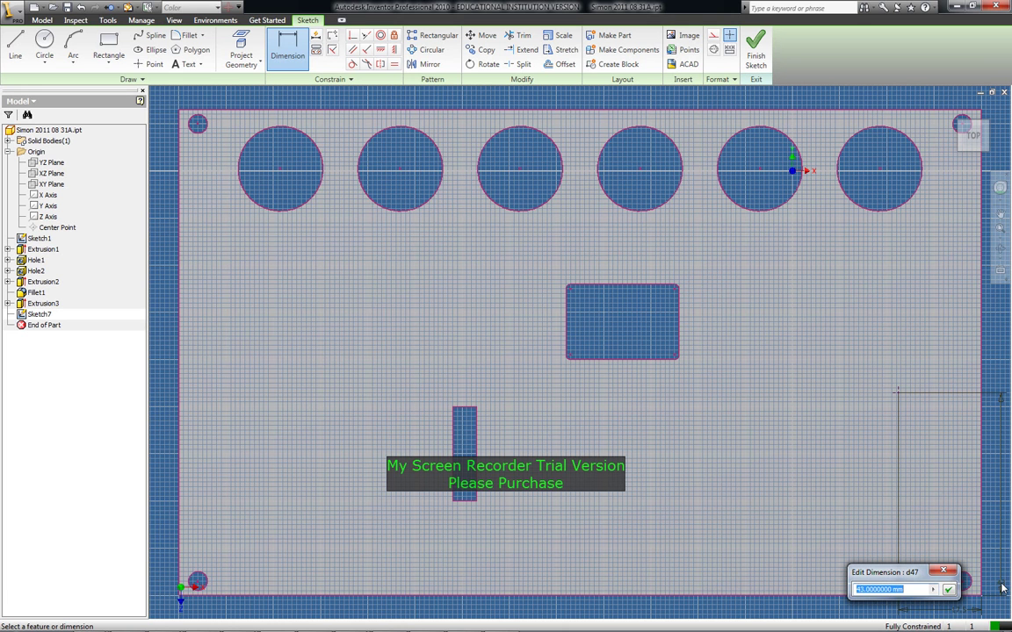
{"action": "type", "text": "36"}
{"action": "key", "text": "Return"}
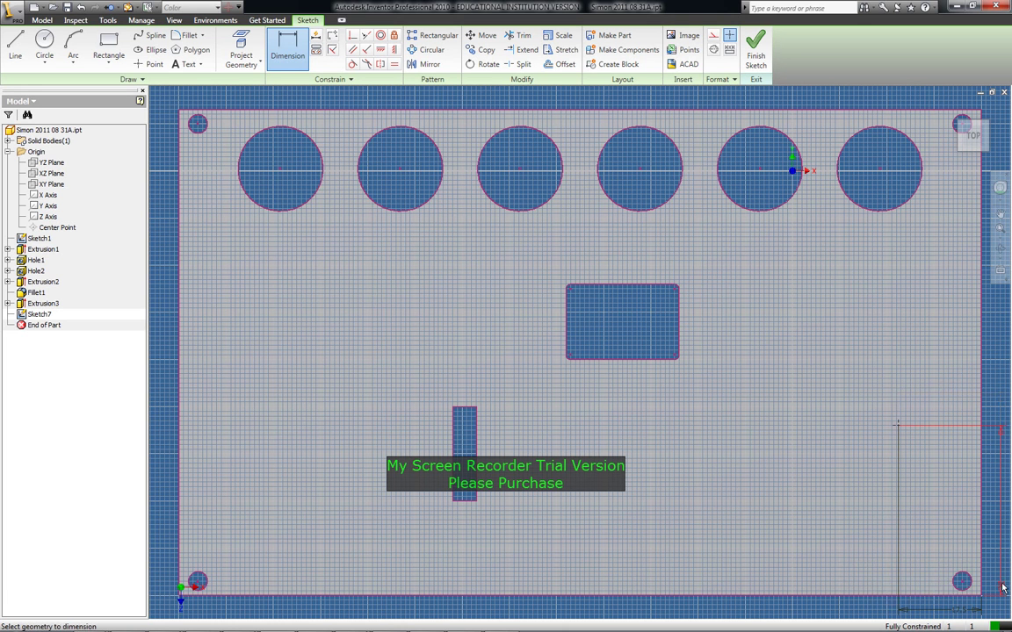
Create a hole 8 mm in diameter and 3 mm deep at the sketch point near the plate's right edge.
{"action": "left_click", "coordinate": [42, 21]}
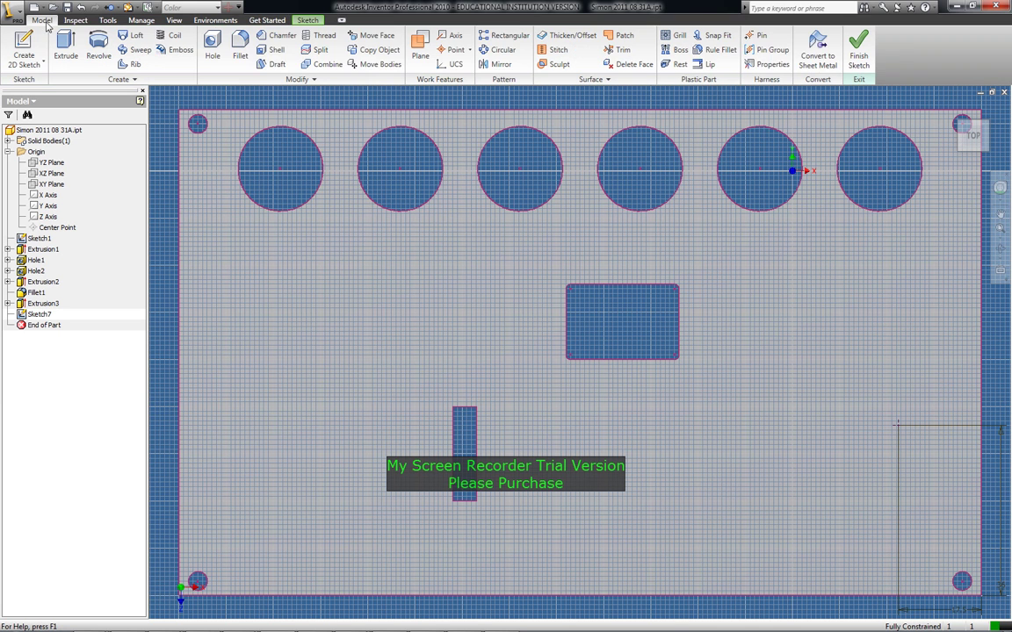
{"action": "left_click", "coordinate": [211, 48]}
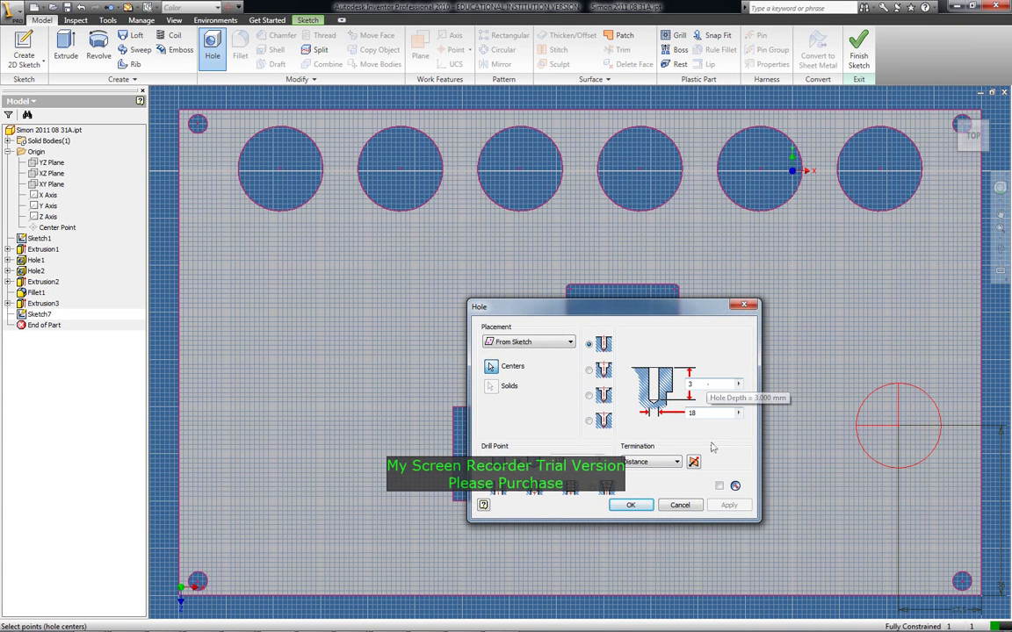
{"action": "left_click", "coordinate": [693, 413]}
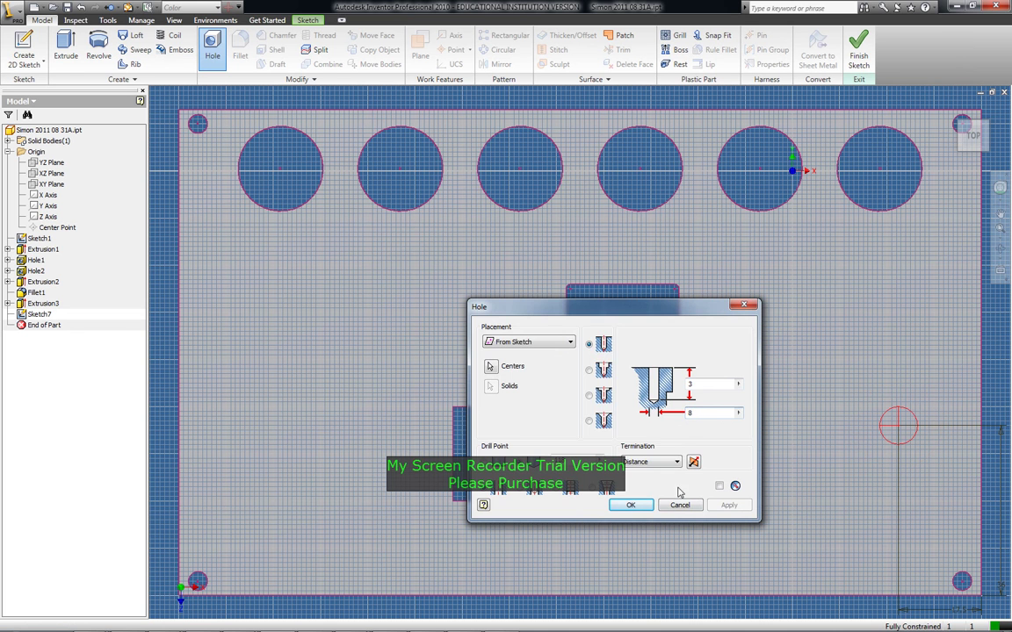
{"action": "left_click", "coordinate": [680, 505]}
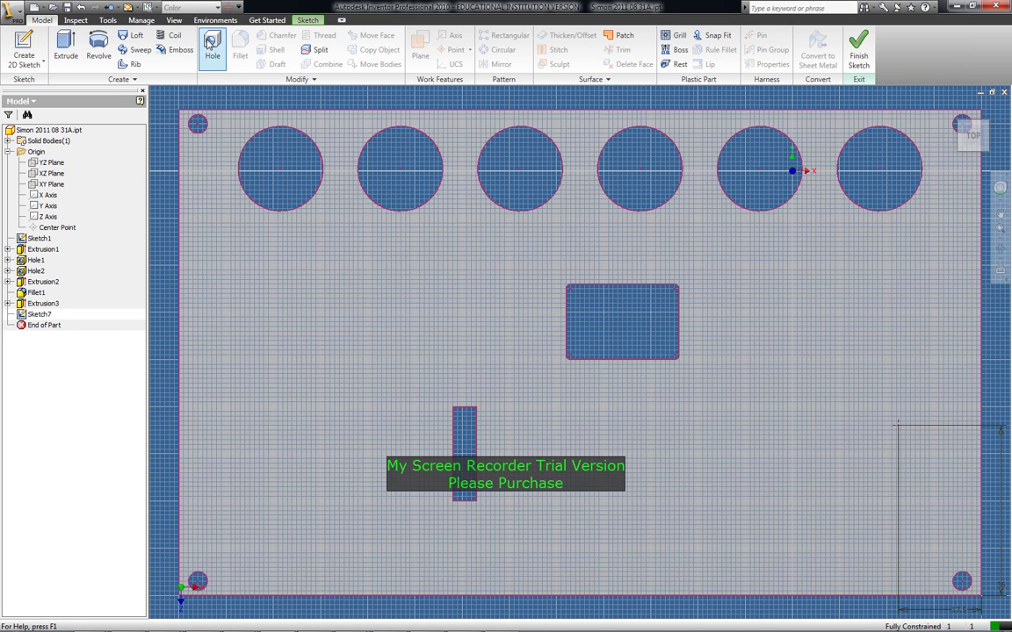
{"action": "key", "text": "h"}
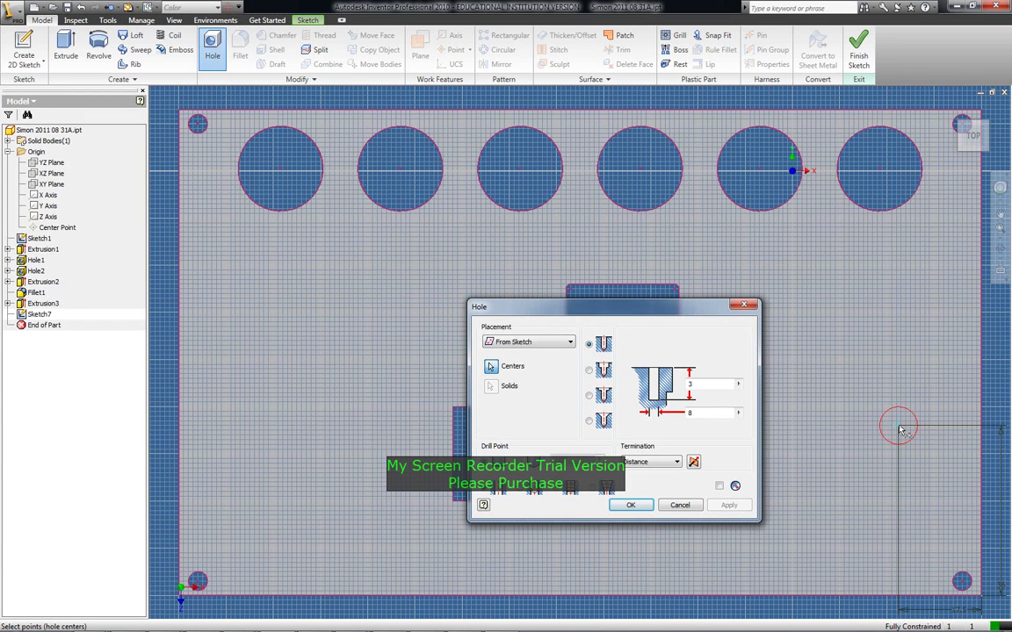
{"action": "left_click", "coordinate": [632, 507]}
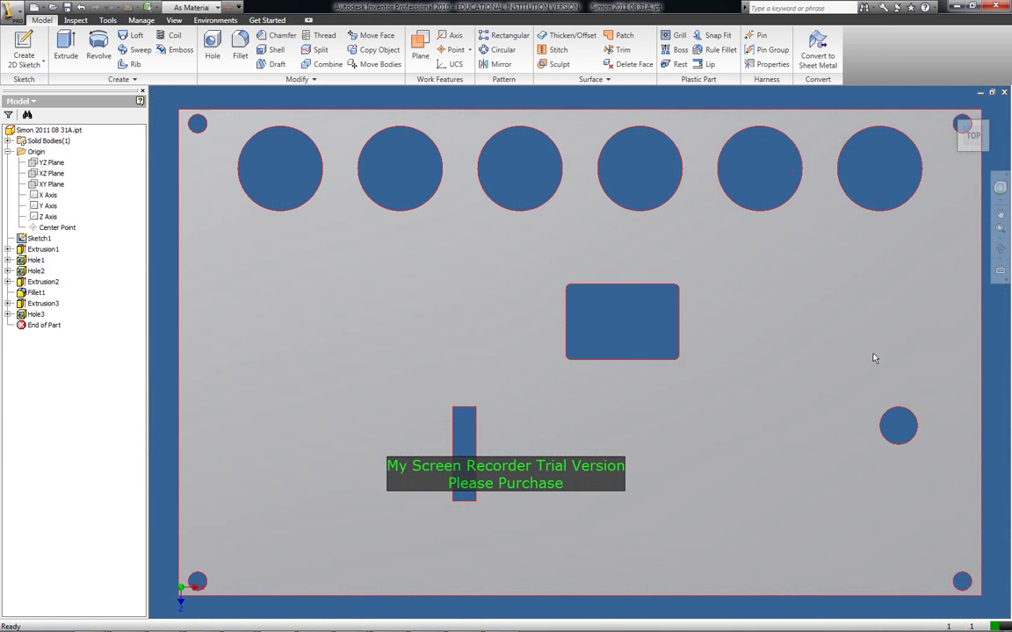
Check the new 8 mm hole through the plate and save the part.
{"action": "left_click", "coordinate": [999, 249]}
{"action": "mouse_move", "coordinate": [704, 429]}
{"action": "left_mouse_down"}
{"action": "mouse_move", "coordinate": [673, 417]}
{"action": "mouse_move", "coordinate": [685, 388]}
{"action": "mouse_move", "coordinate": [702, 430]}
{"action": "mouse_move", "coordinate": [708, 423]}
{"action": "left_mouse_up"}
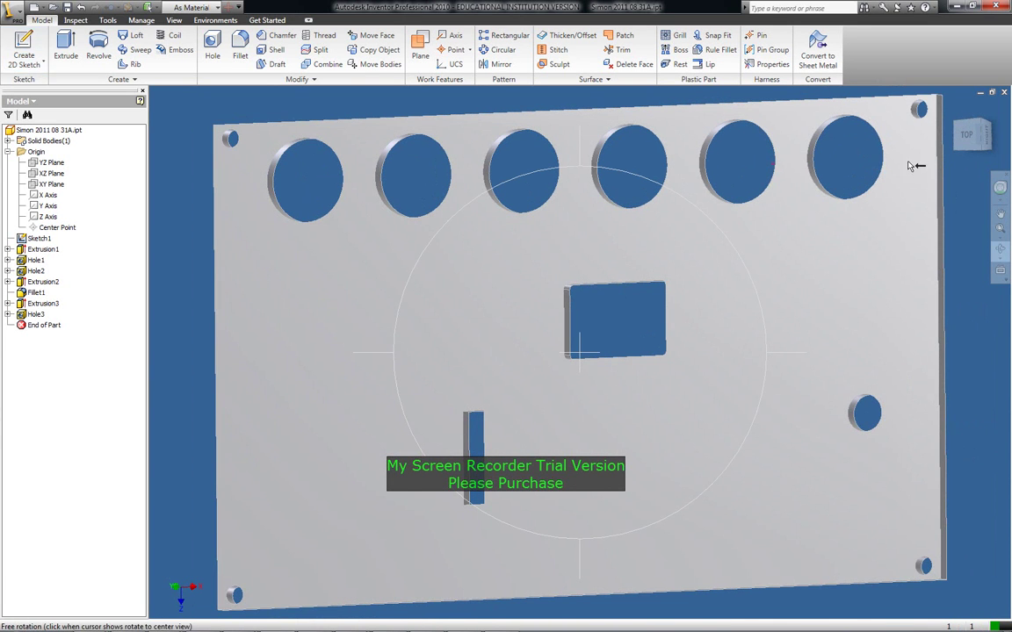
{"action": "left_click", "coordinate": [967, 135]}
{"action": "left_click", "coordinate": [999, 248]}
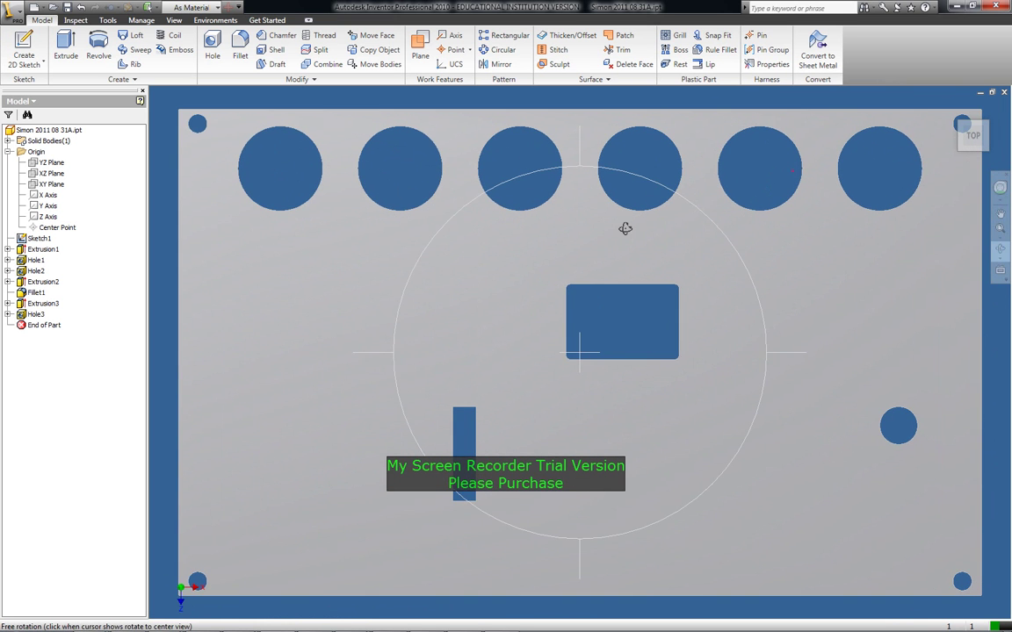
{"action": "left_click", "coordinate": [28, 67]}
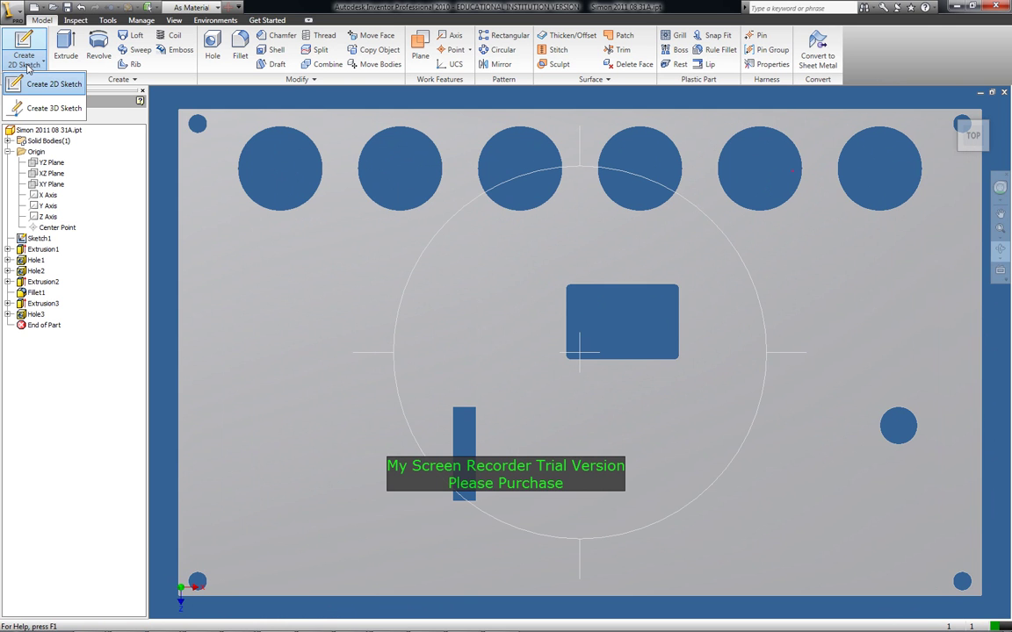
{"action": "left_click", "coordinate": [66, 7]}
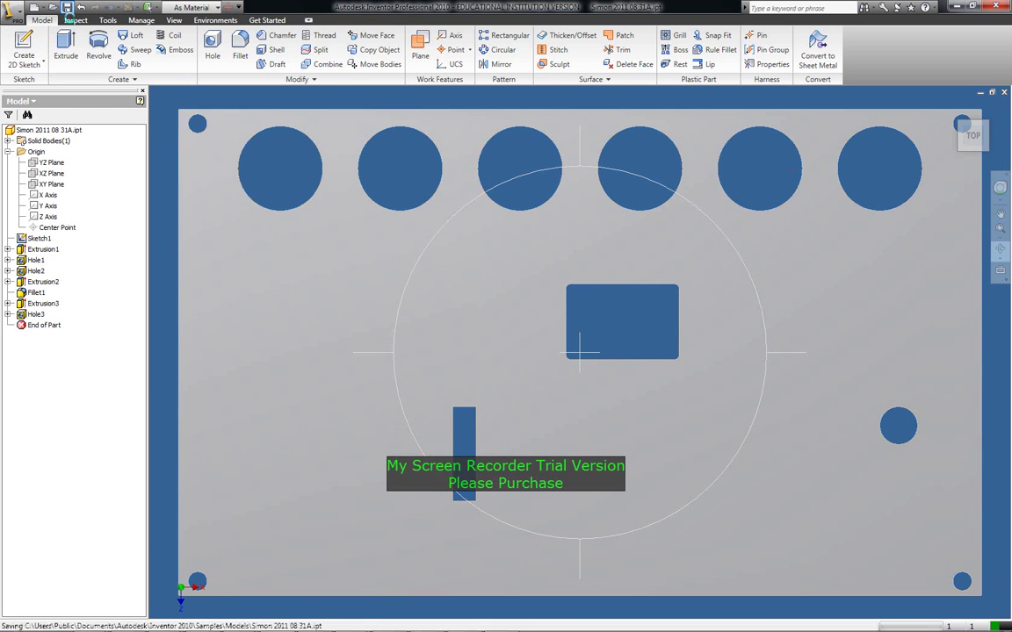
Start a new sketch on the plate face and place a point about 27 mm from the right edge and 12 mm above the bottom edge.
{"action": "left_click", "coordinate": [27, 63]}
{"action": "left_click", "coordinate": [32, 84]}
{"action": "left_click", "coordinate": [430, 313]}
{"action": "left_click", "coordinate": [151, 66]}
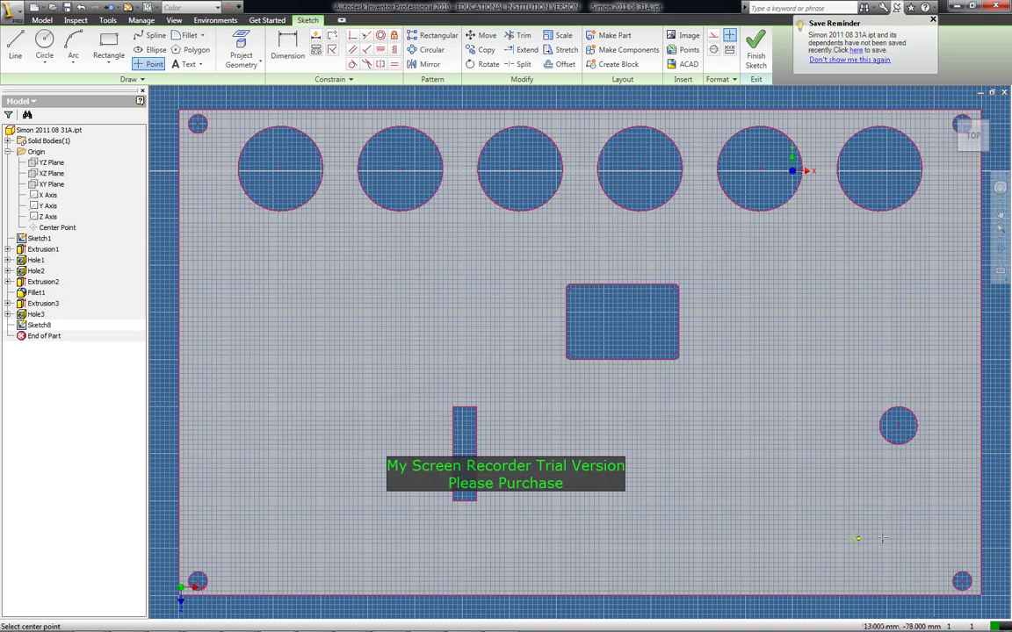
Dimension the new point 22 mm from the plate's right edge and 8 mm from its bottom edge.
{"action": "left_click", "coordinate": [287, 49]}
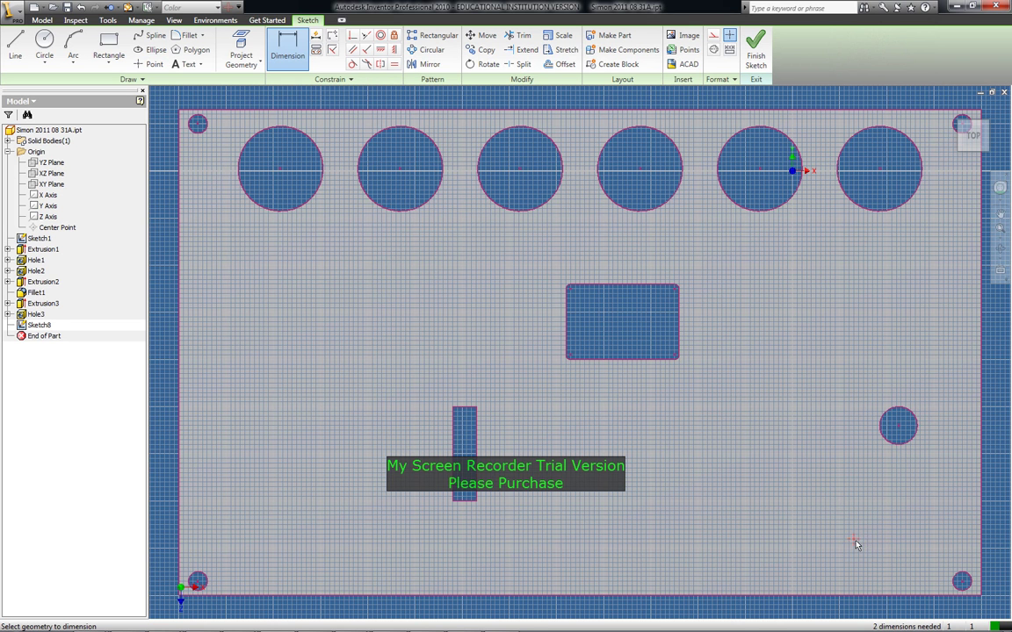
{"action": "left_click", "coordinate": [983, 550]}
{"action": "left_click", "coordinate": [967, 613]}
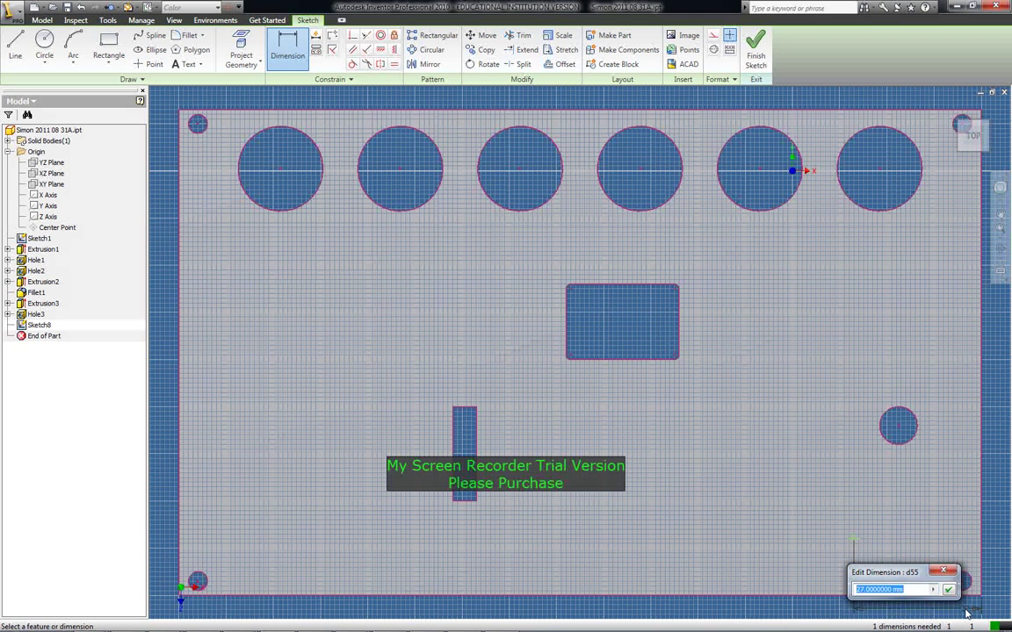
{"action": "type", "text": "25"}
{"action": "key", "text": "Return"}
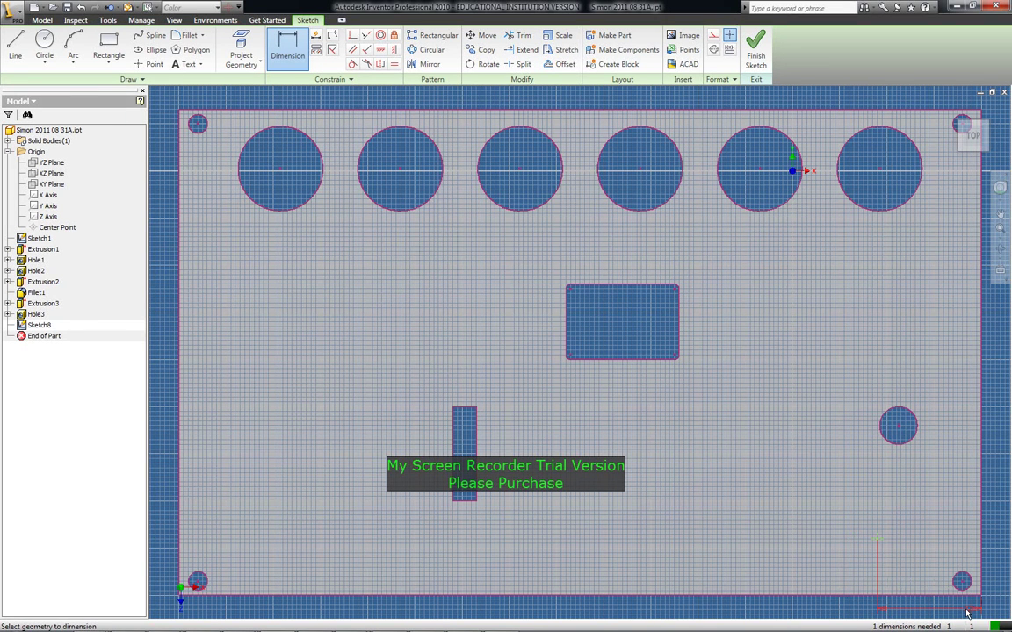
{"action": "left_click", "coordinate": [878, 540]}
{"action": "left_click", "coordinate": [933, 598]}
{"action": "left_click", "coordinate": [1000, 595]}
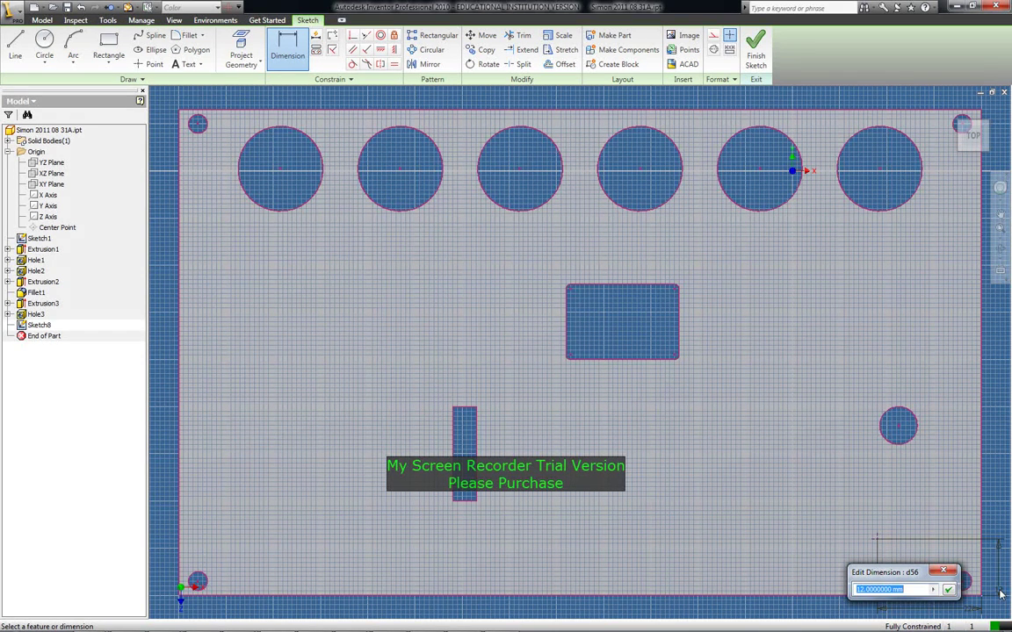
{"action": "type", "text": "8"}
{"action": "key", "text": "Return"}
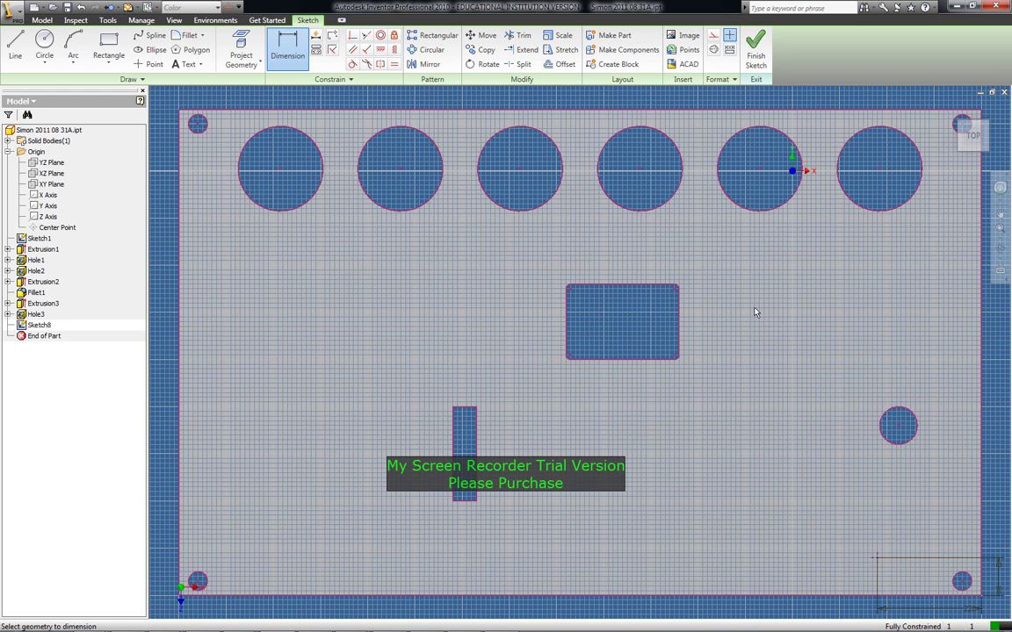
Create a hole 13 mm in diameter and 3 mm deep at the point near the plate's lower-right corner.
{"action": "left_click", "coordinate": [41, 19]}
{"action": "left_click", "coordinate": [213, 45]}
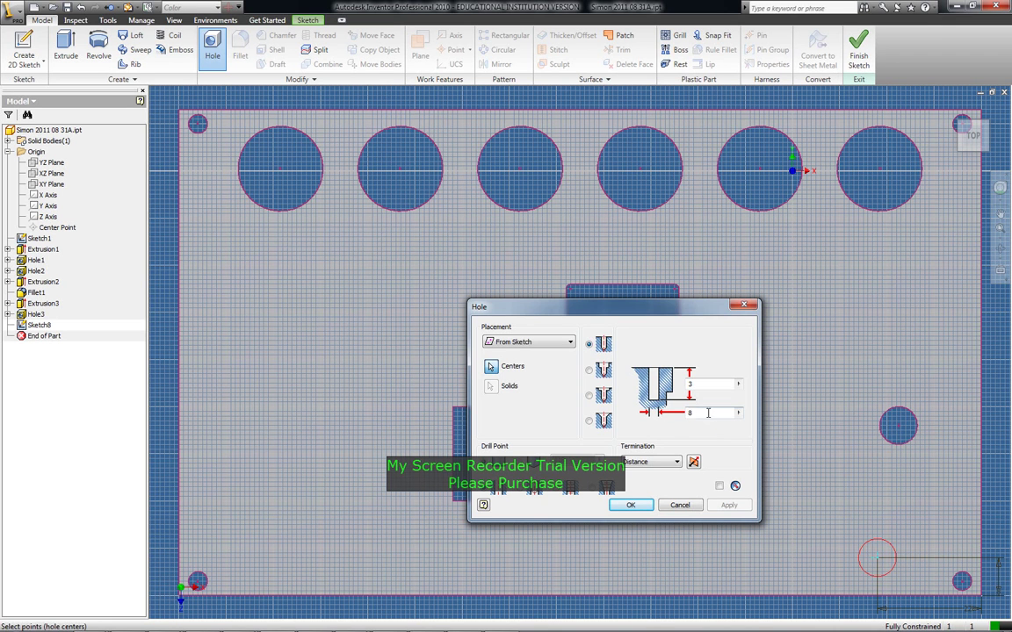
{"action": "left_click", "coordinate": [646, 416]}
{"action": "type", "text": "13"}
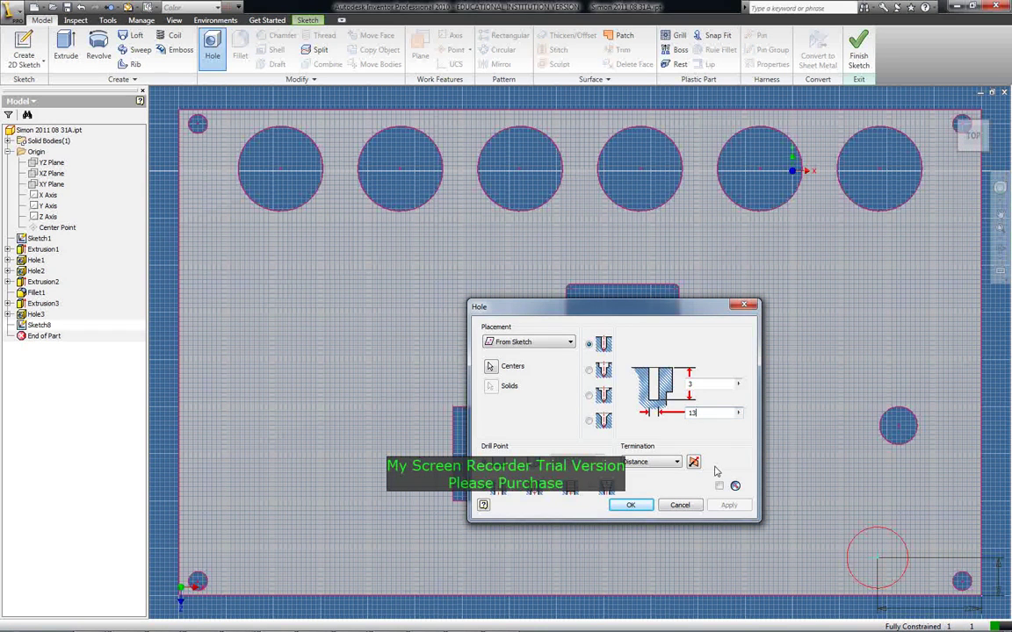
{"action": "left_click", "coordinate": [631, 505]}
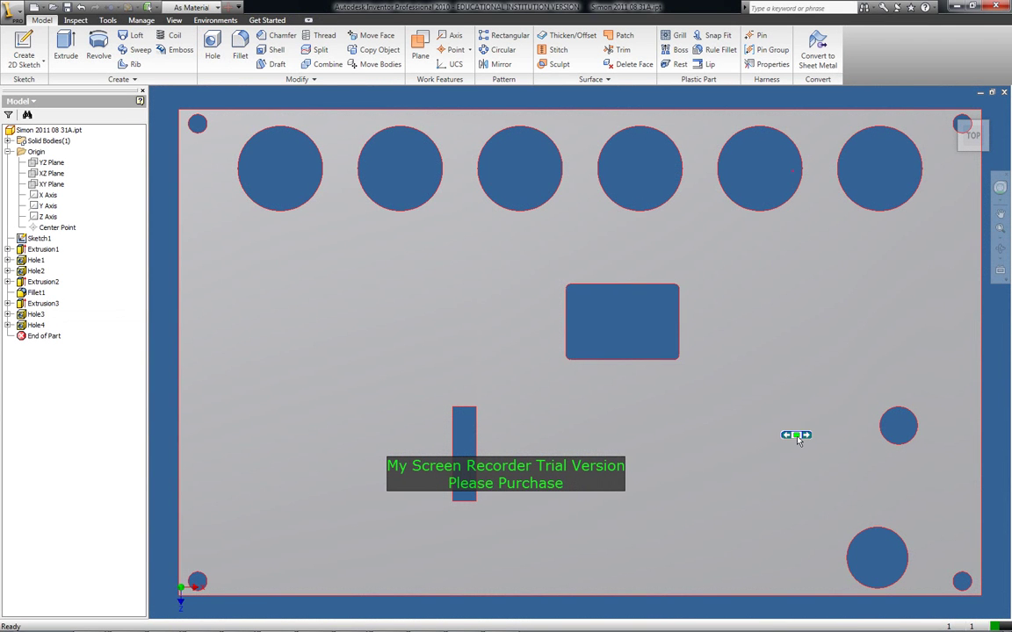
Start another sketch on the plate face and place a point about 86 mm from the left edge and 13 mm above the bottom edge.
{"action": "left_click", "coordinate": [24, 53]}
{"action": "left_click", "coordinate": [322, 170]}
{"action": "left_click", "coordinate": [152, 64]}
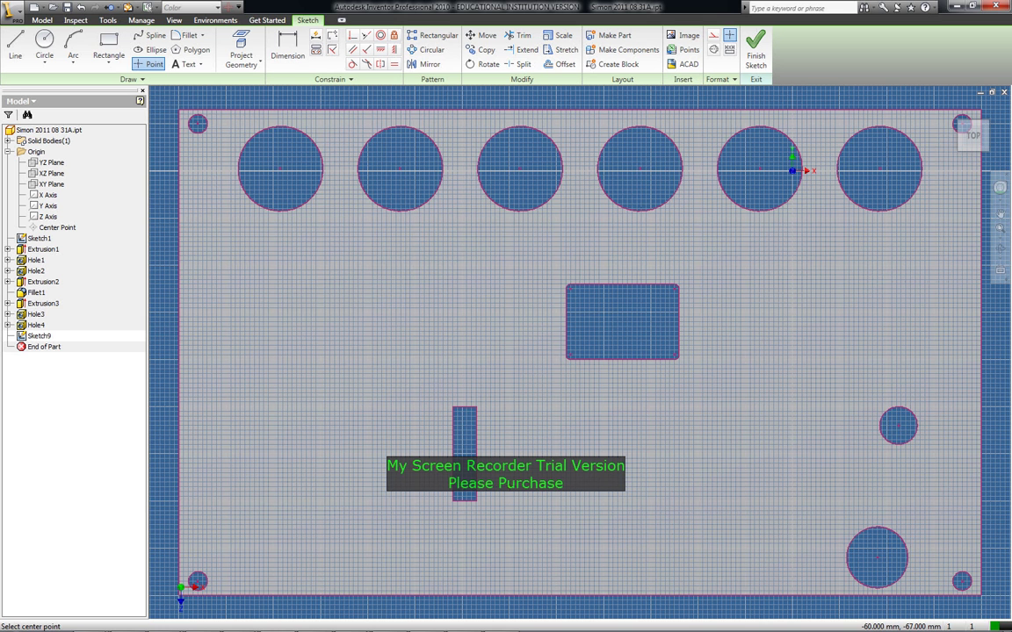
{"action": "left_click", "coordinate": [584, 534]}
Dimension the lower middle point 85 mm from the plate's left edge and 6 mm from its bottom edge.
{"action": "left_click", "coordinate": [278, 51]}
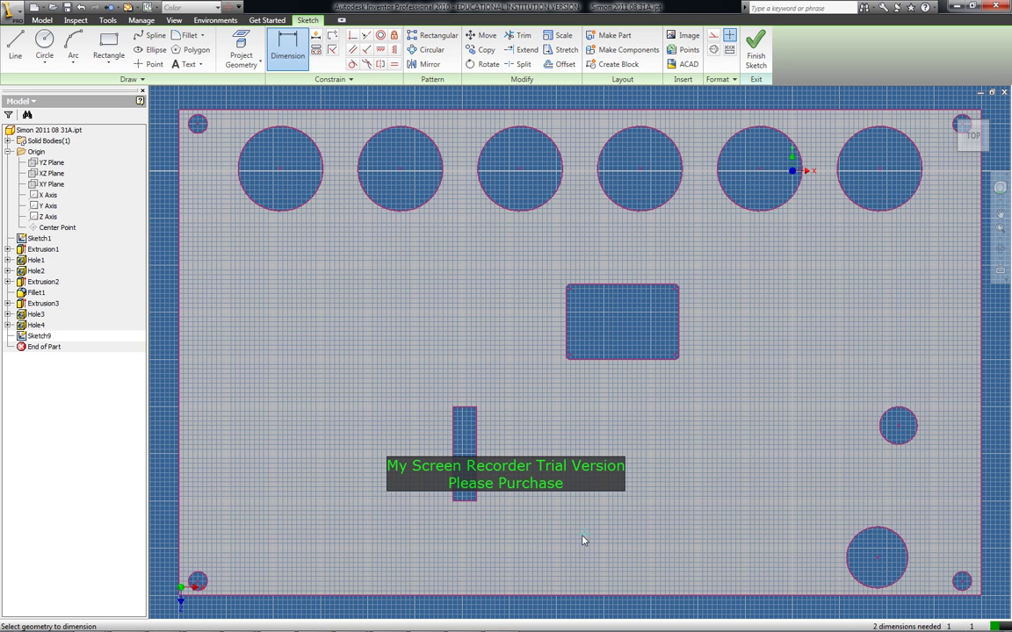
{"action": "left_click", "coordinate": [181, 540]}
{"action": "left_click", "coordinate": [584, 534]}
{"action": "left_click", "coordinate": [421, 615]}
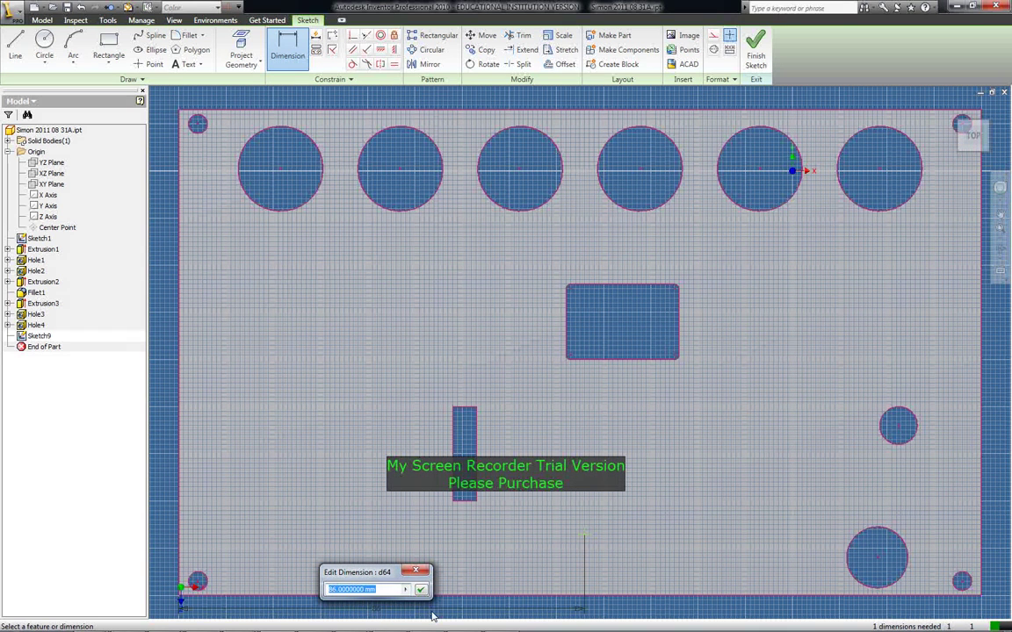
{"action": "type", "text": "89"}
{"action": "key", "text": "Return"}
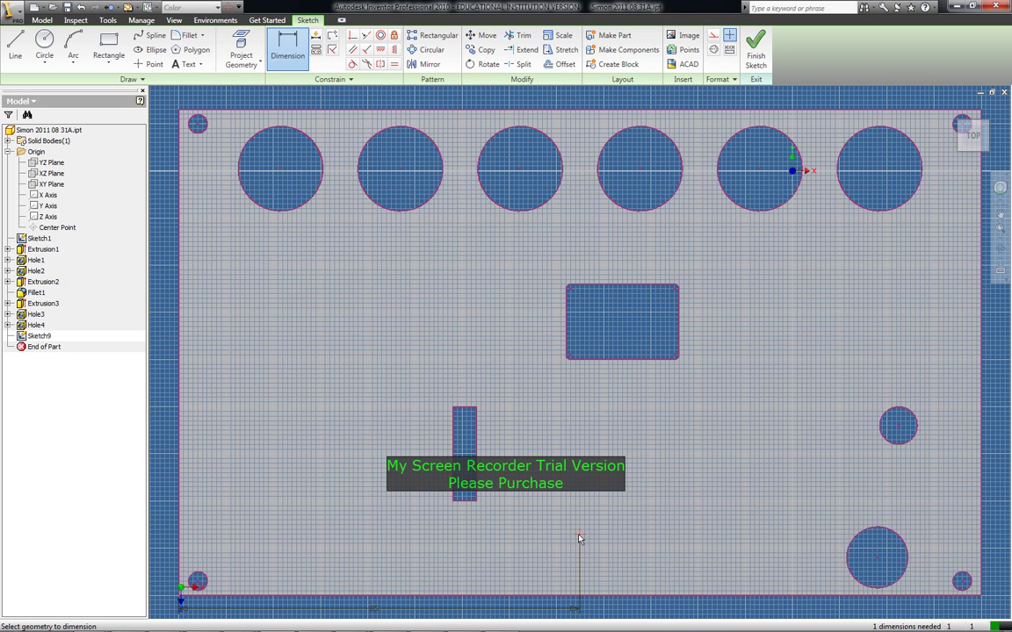
{"action": "left_click", "coordinate": [474, 594]}
{"action": "left_click", "coordinate": [161, 582]}
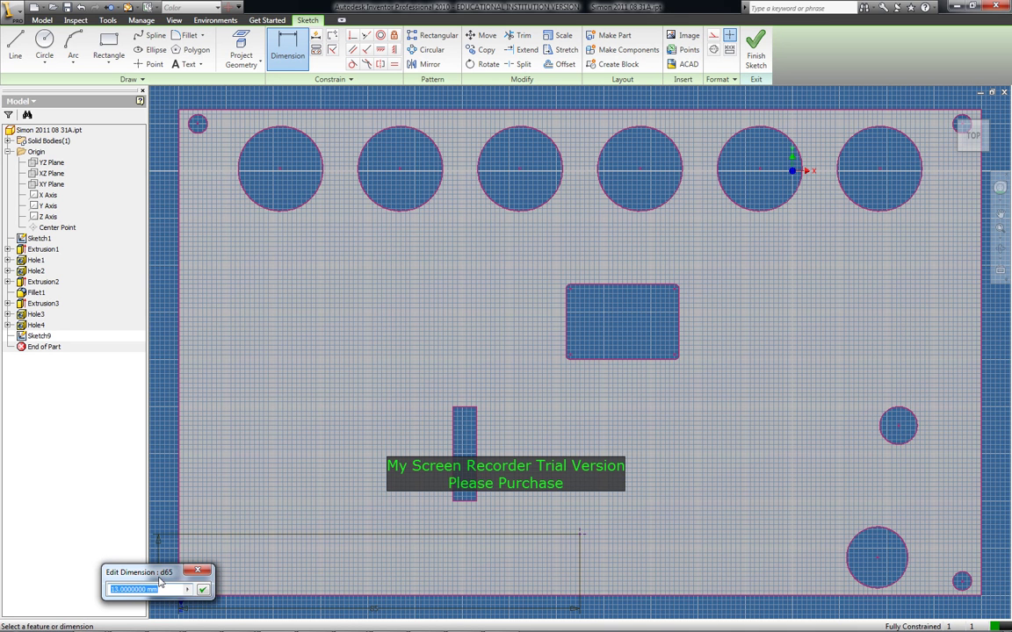
{"action": "type", "text": "6"}
{"action": "key", "text": "Return"}
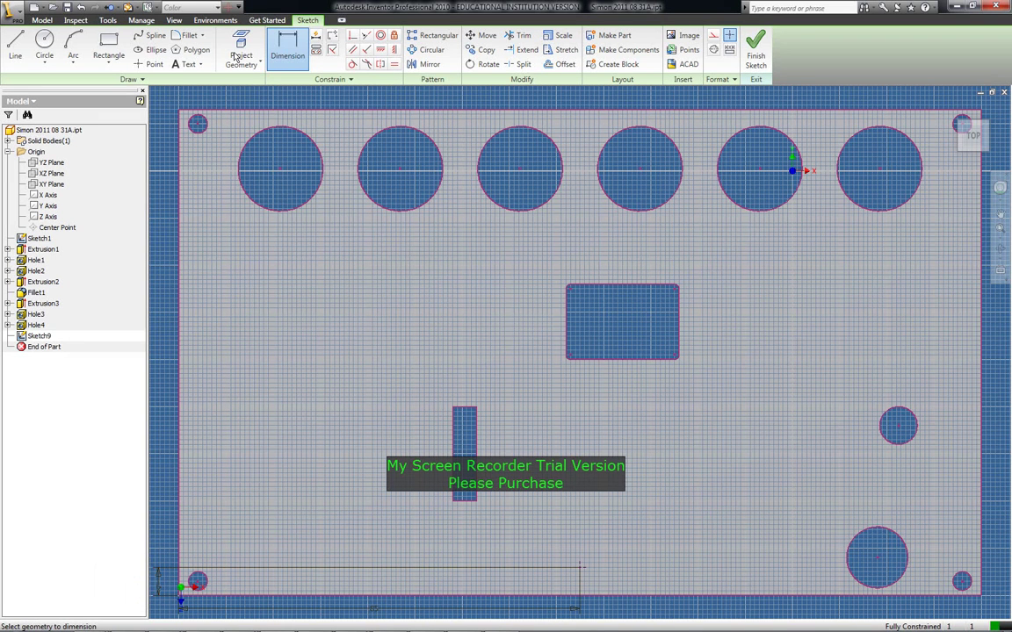
Create a hole 8 mm in diameter and 3 mm deep at the point in the middle of the plate's bottom edge area.
{"action": "left_click", "coordinate": [41, 20]}
{"action": "left_click", "coordinate": [213, 49]}
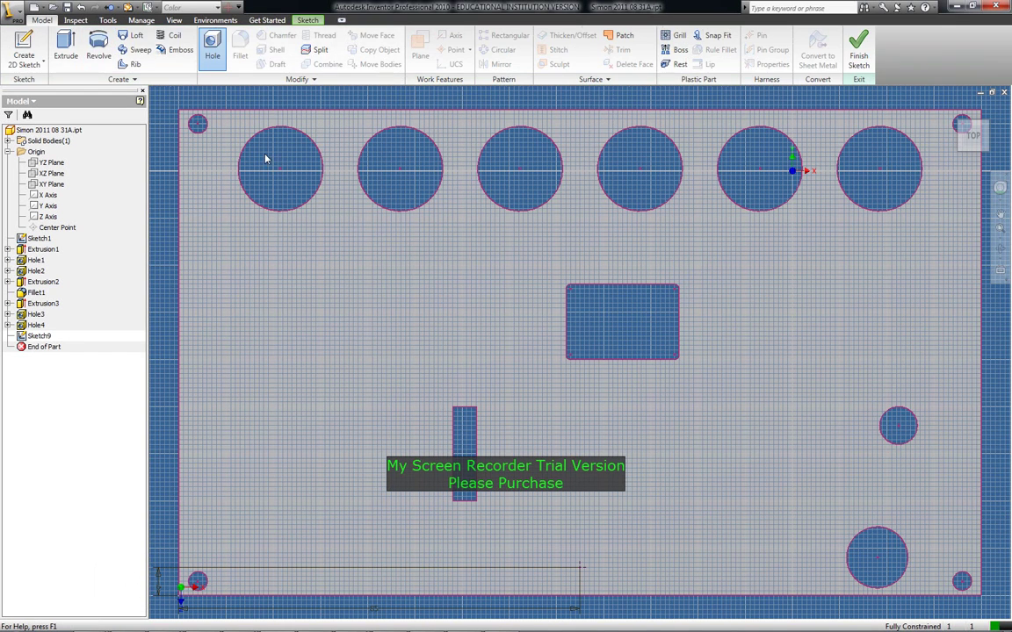
{"action": "double_click", "coordinate": [694, 413]}
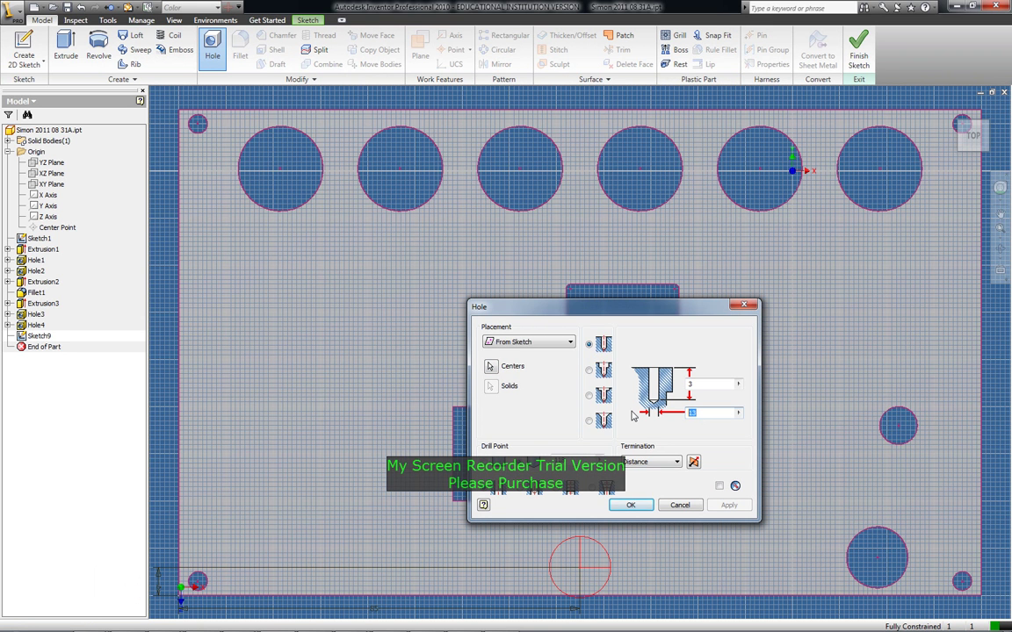
{"action": "type", "text": "8"}
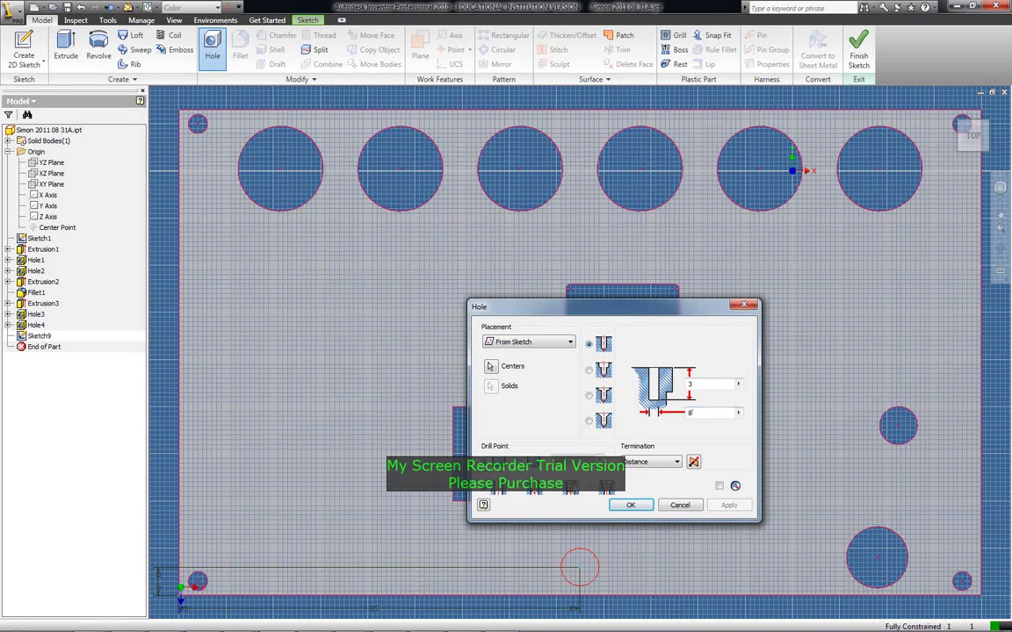
{"action": "left_click", "coordinate": [635, 507]}
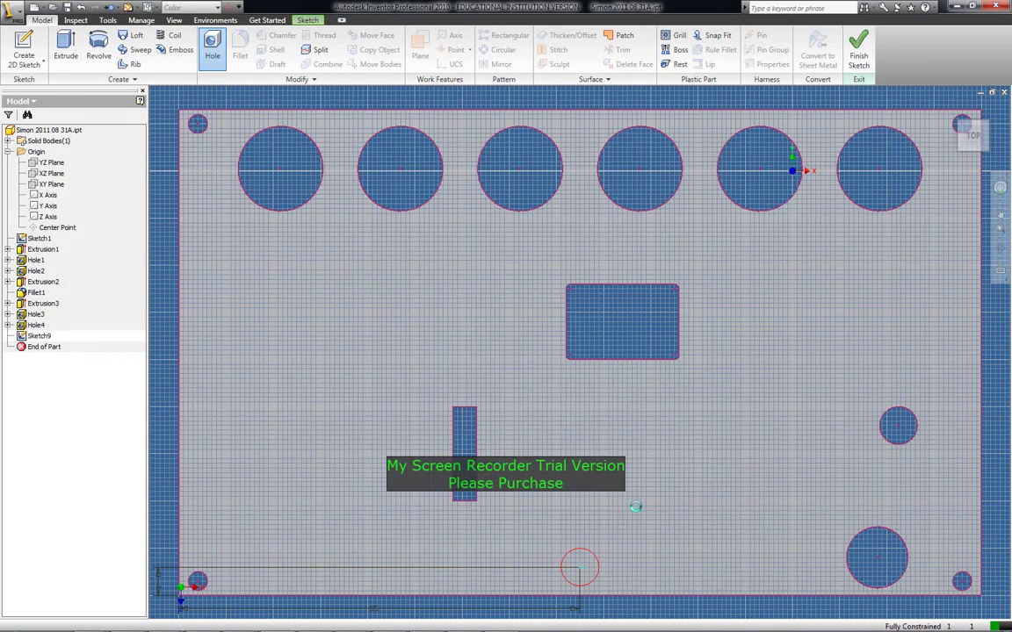